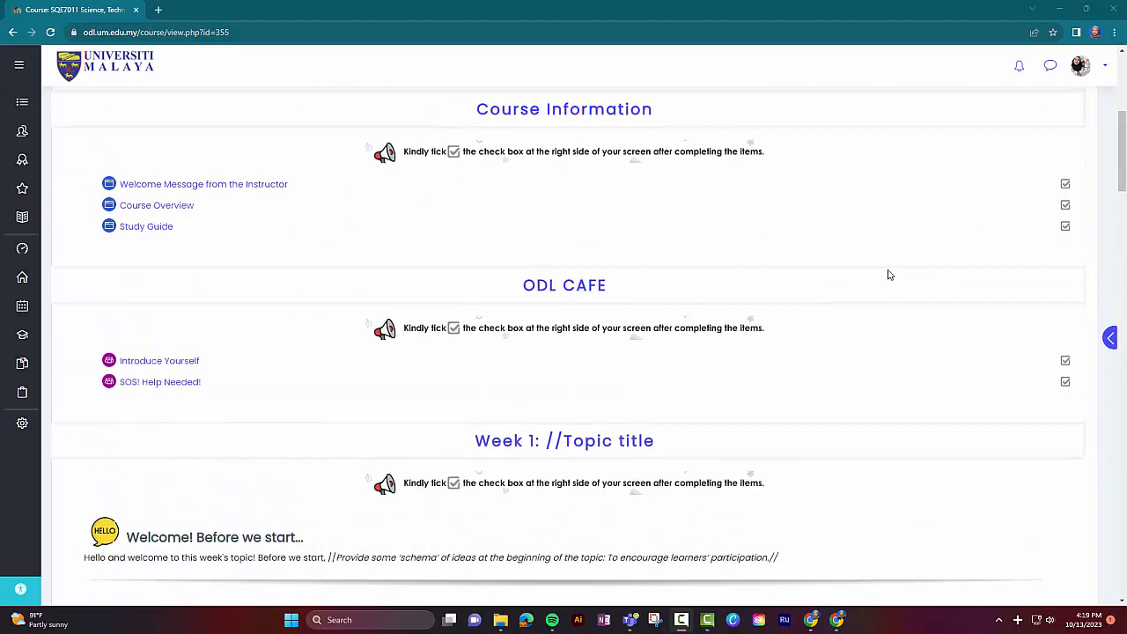
Step: Turn on editing mode for the course page
scroll(888, 275, up, 2)
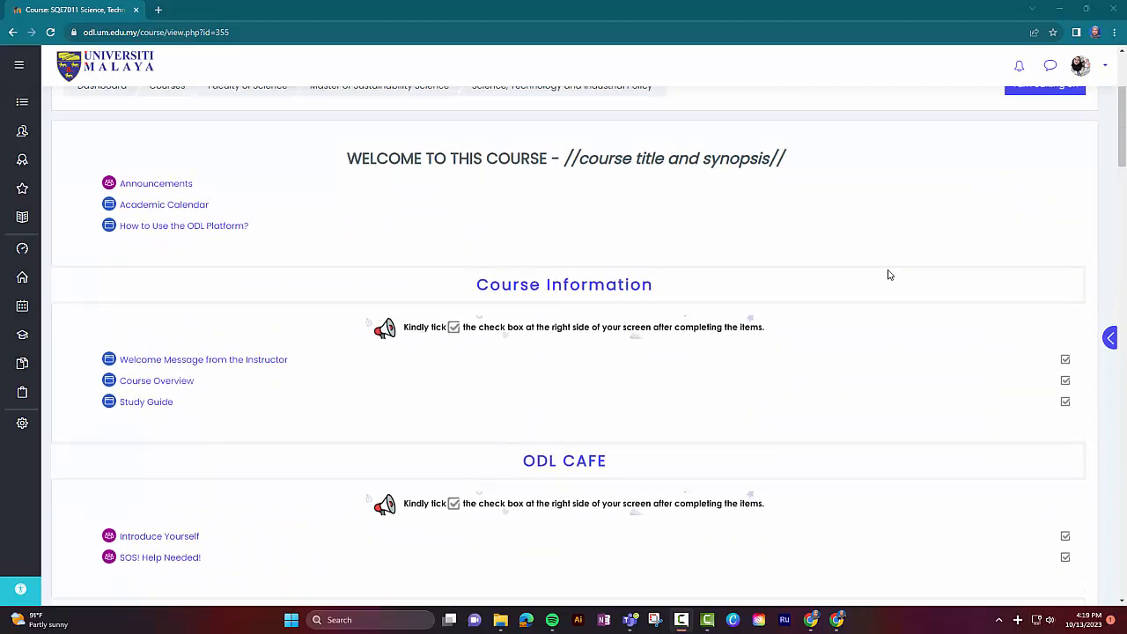
scroll(889, 274, up, 1)
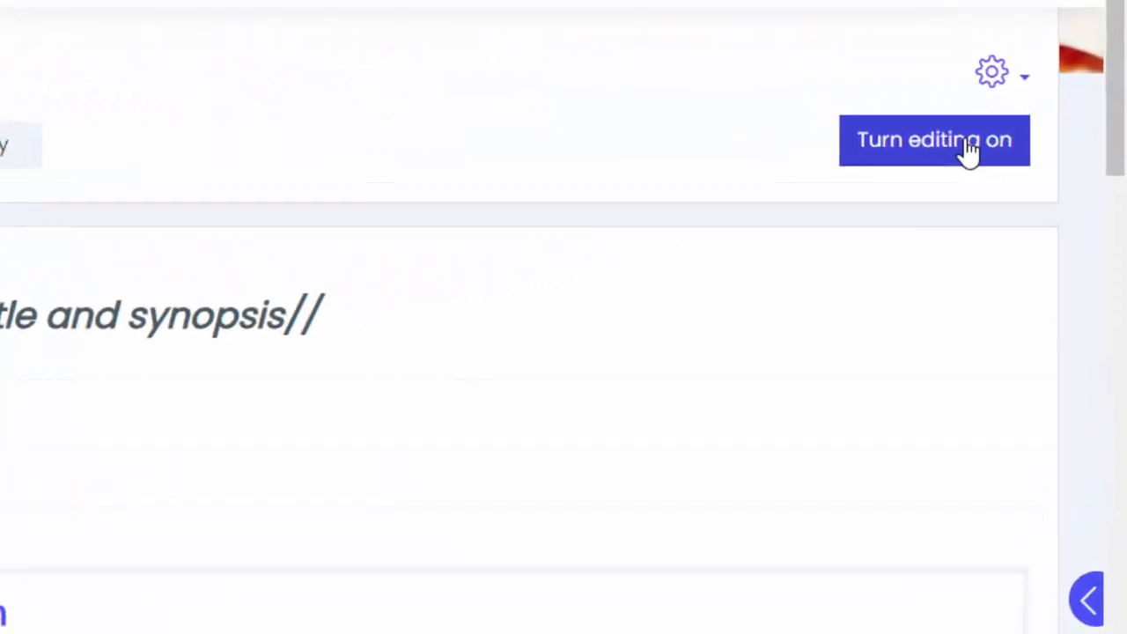
click(968, 148)
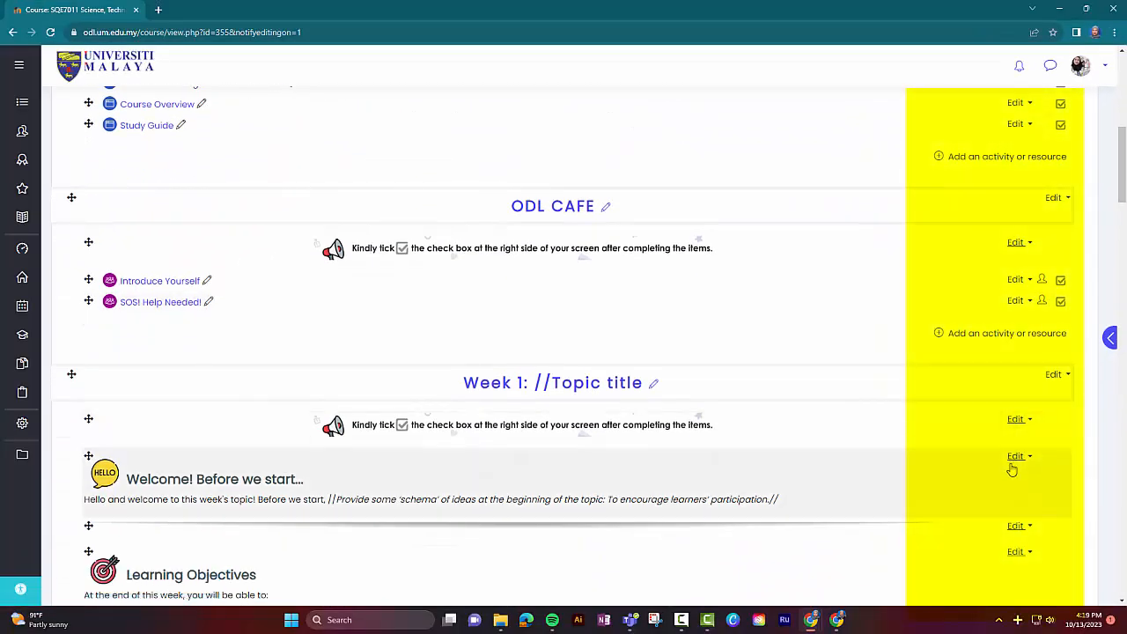
Step: Open the settings of the Week 1 'Welcome! Before we start...' label and delete its placeholder schema text
scroll(1009, 465, down, 3)
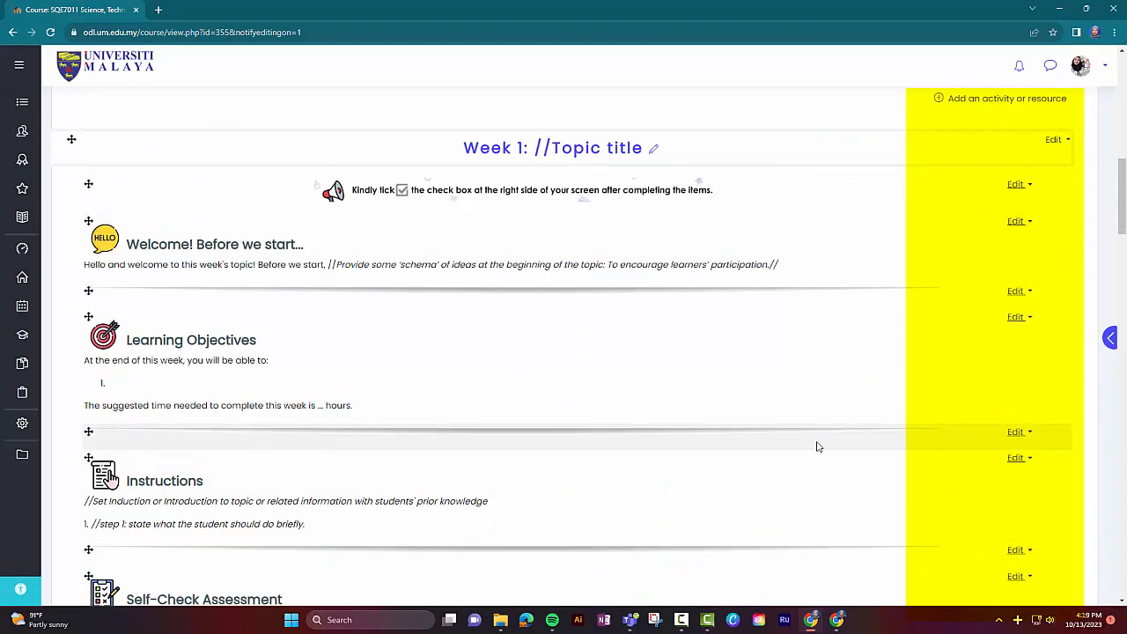
click(218, 260)
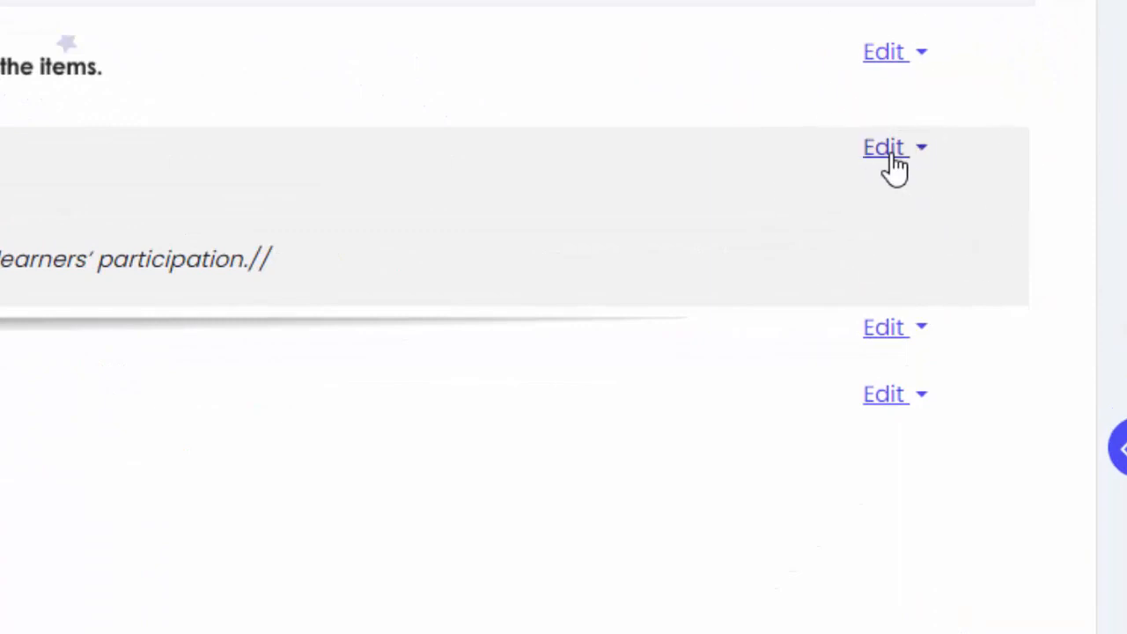
click(893, 159)
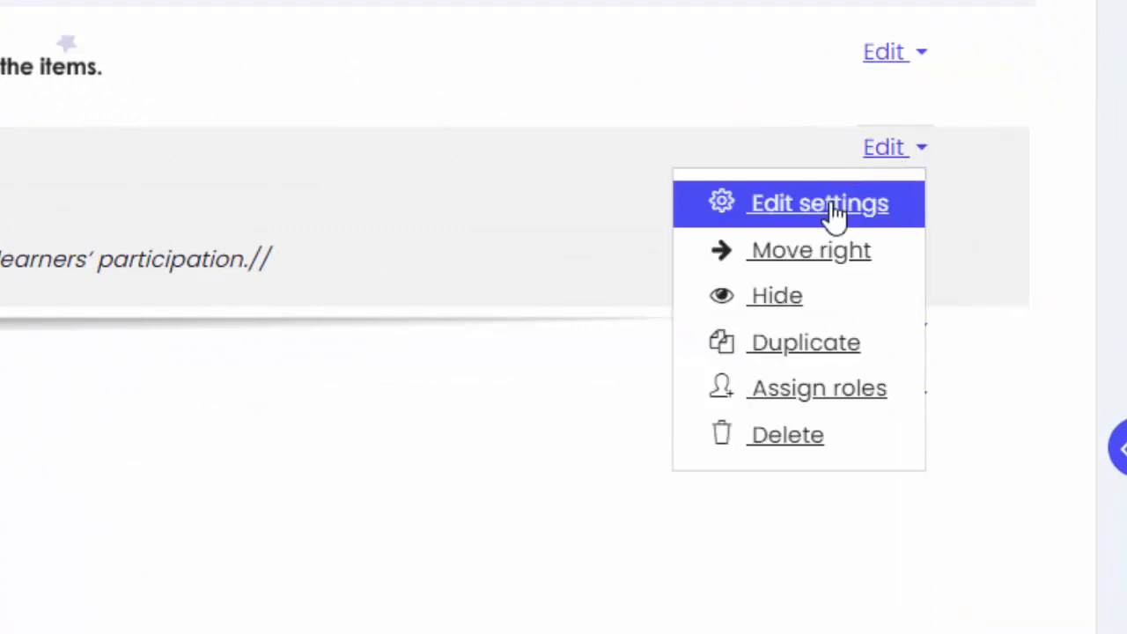
click(832, 211)
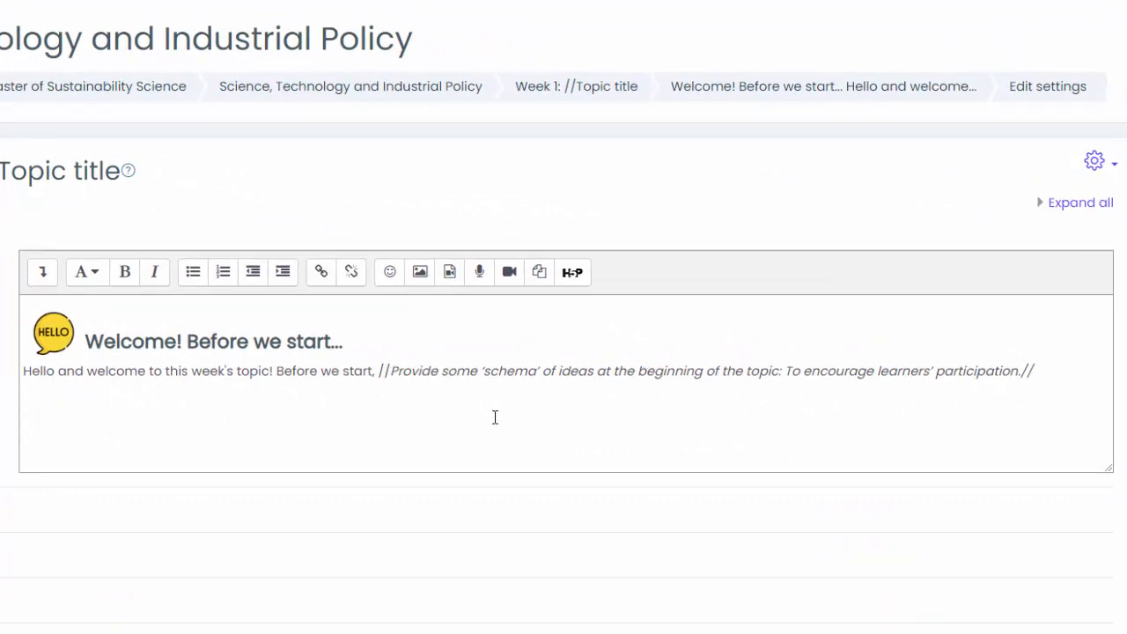
drag(380, 373, 512, 514)
key(BackSpace)
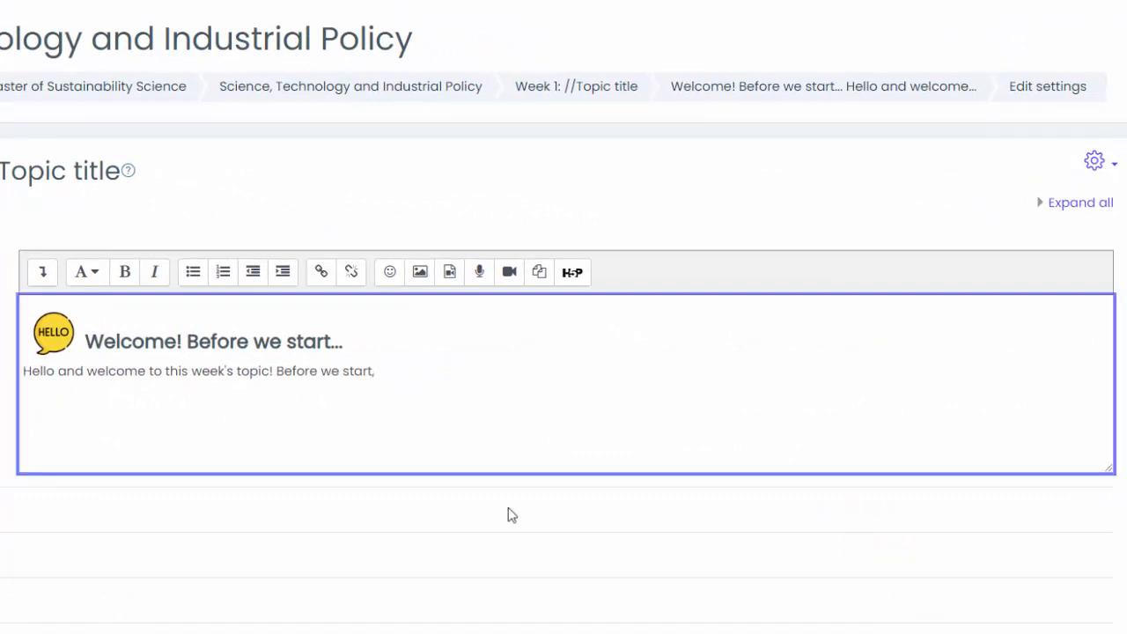
Step: Complete the welcome text with 'in your perspective, what is the meaning of policy?' and 'Answer the question below:', then save
text(in your perspective, what id)
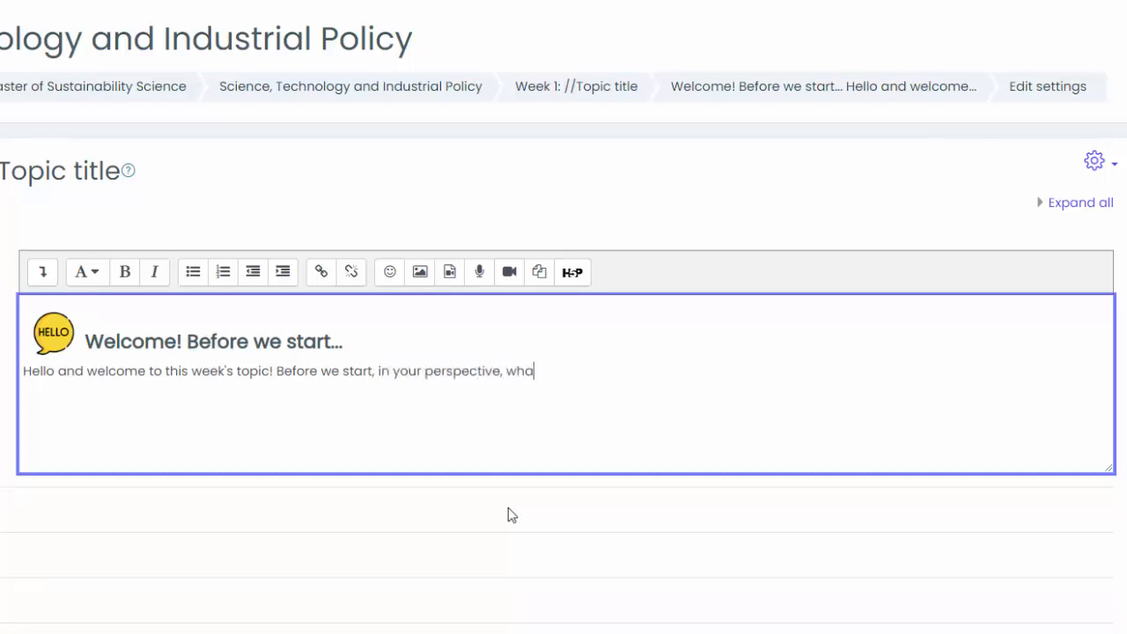
key(BackSpace)
key(BackSpace)
text(s the meaning of policy?)
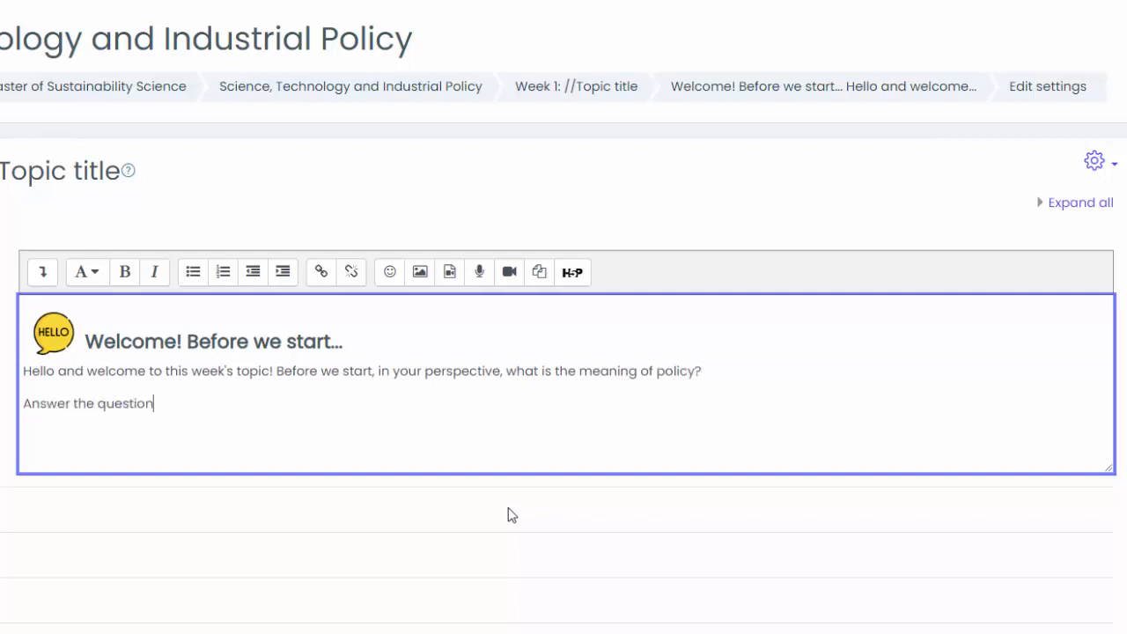
scroll(509, 508, down, 2)
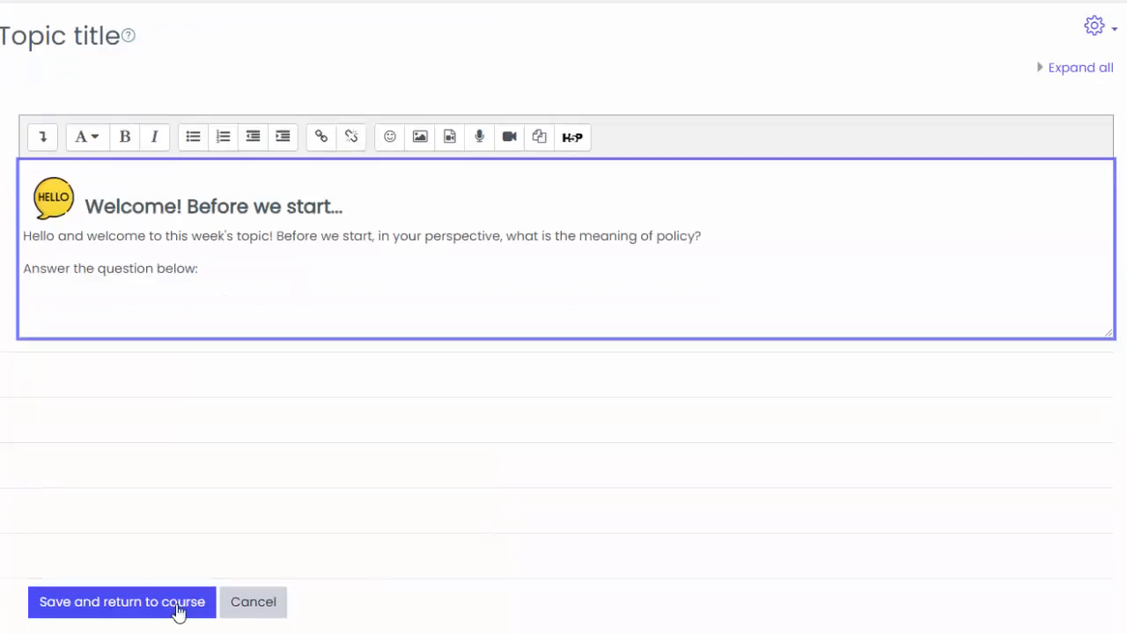
click(141, 608)
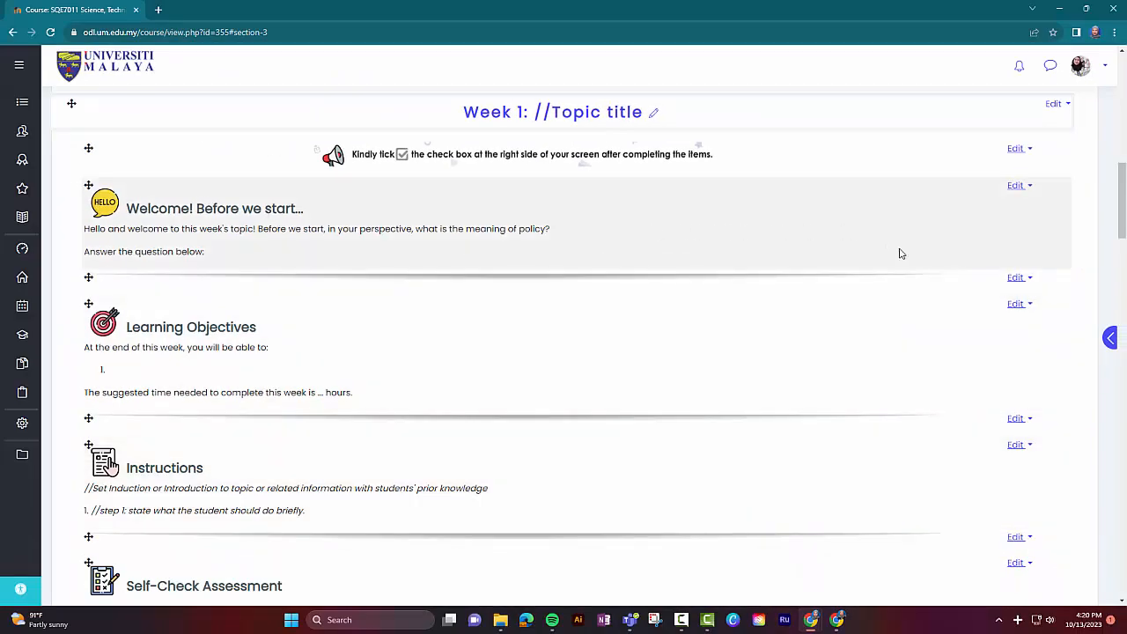
Step: Add a Forum to Week 1 named 'Policy? What do you understand about it?' and save and display it
scroll(976, 280, down, 5)
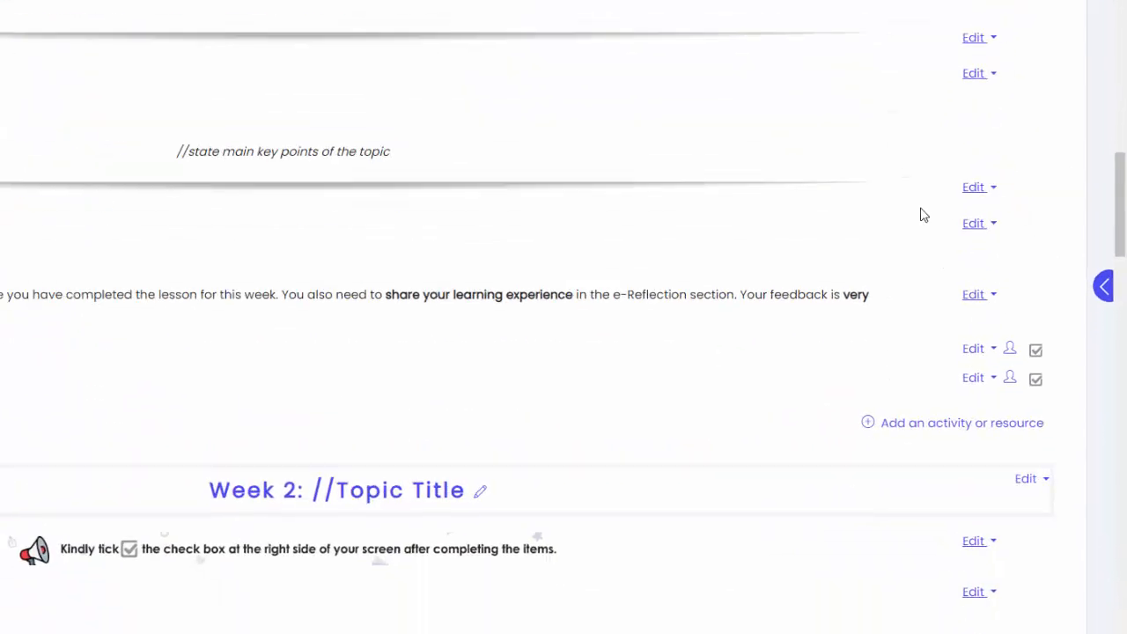
click(1008, 426)
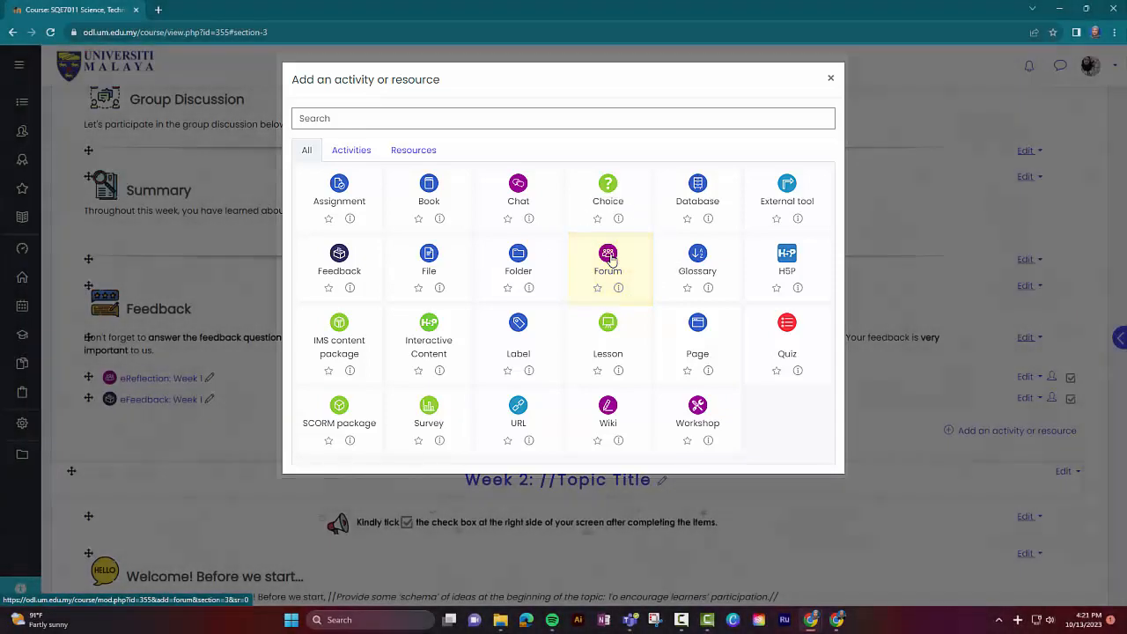
click(609, 258)
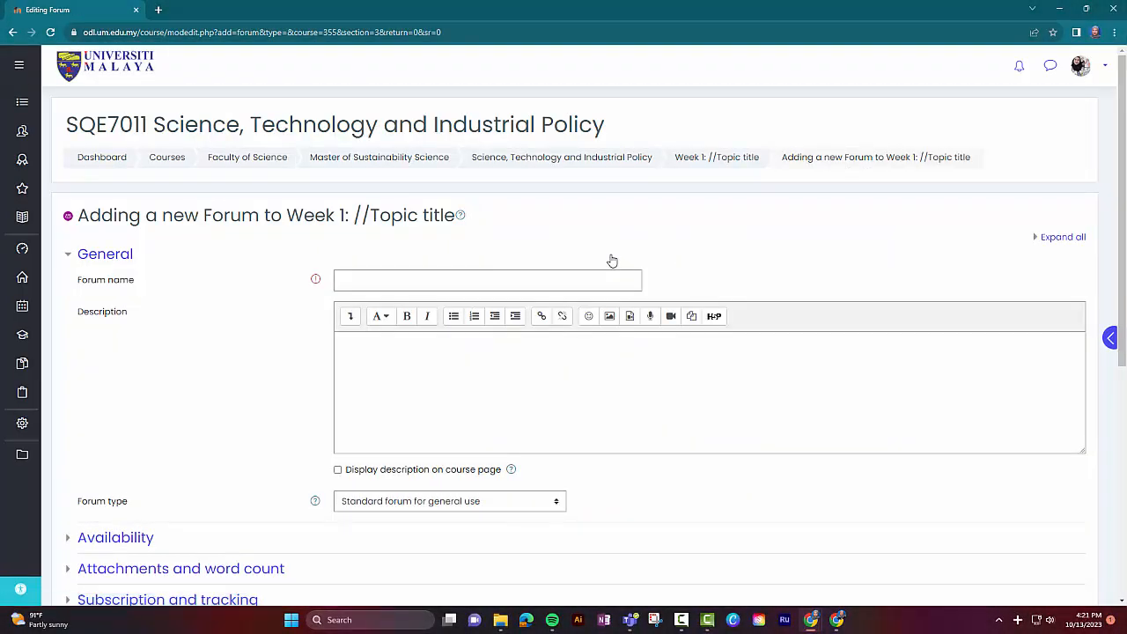
click(546, 280)
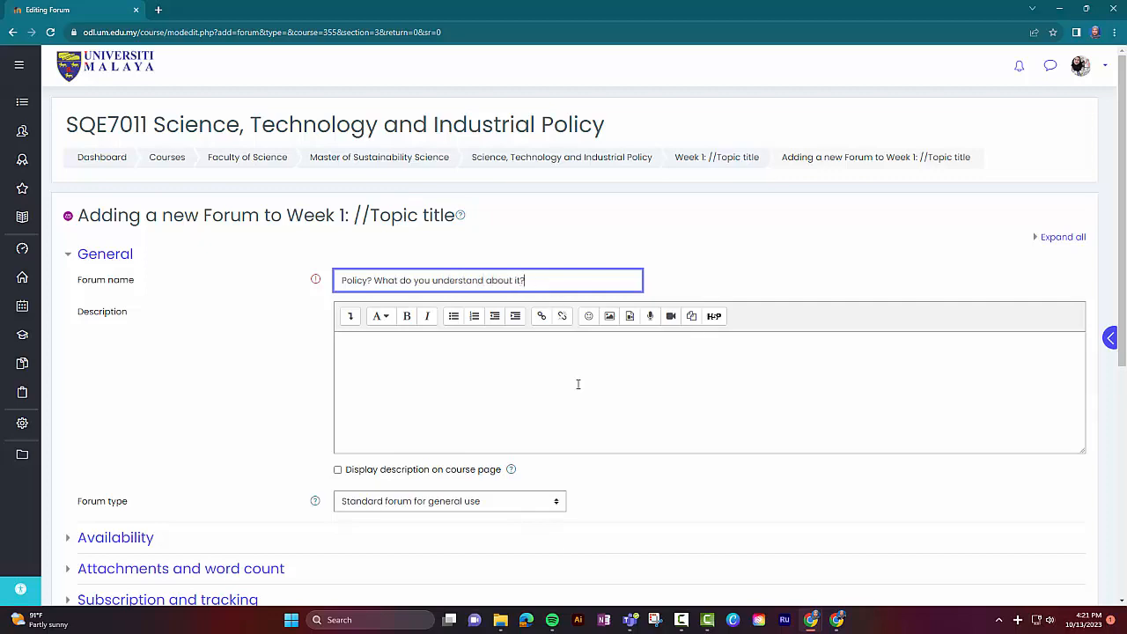
scroll(413, 317, down, 5)
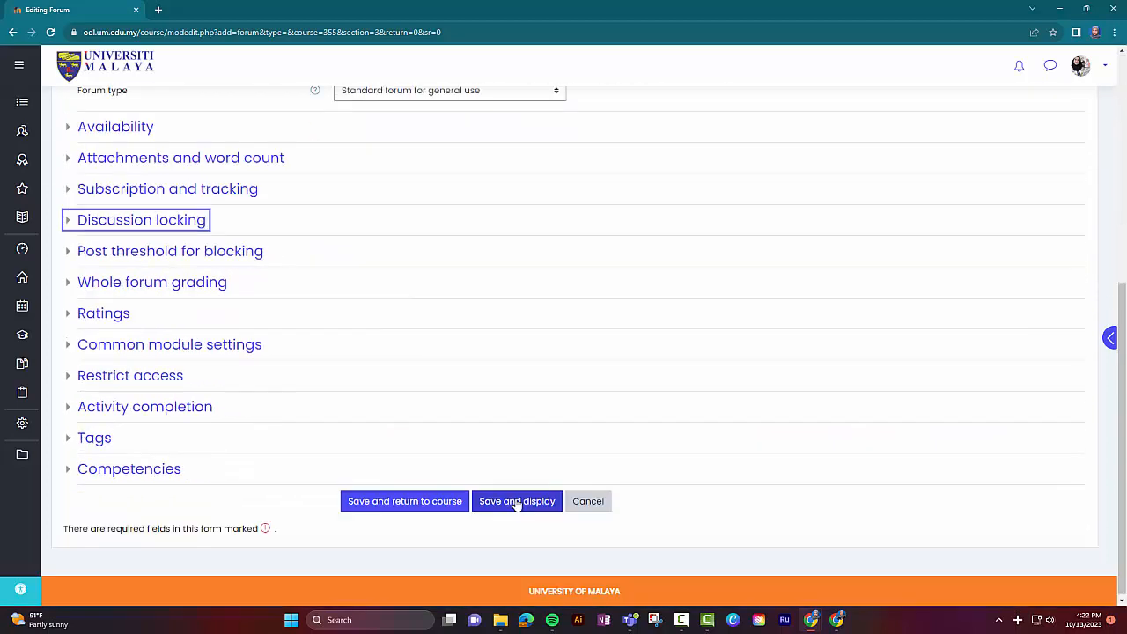
click(517, 502)
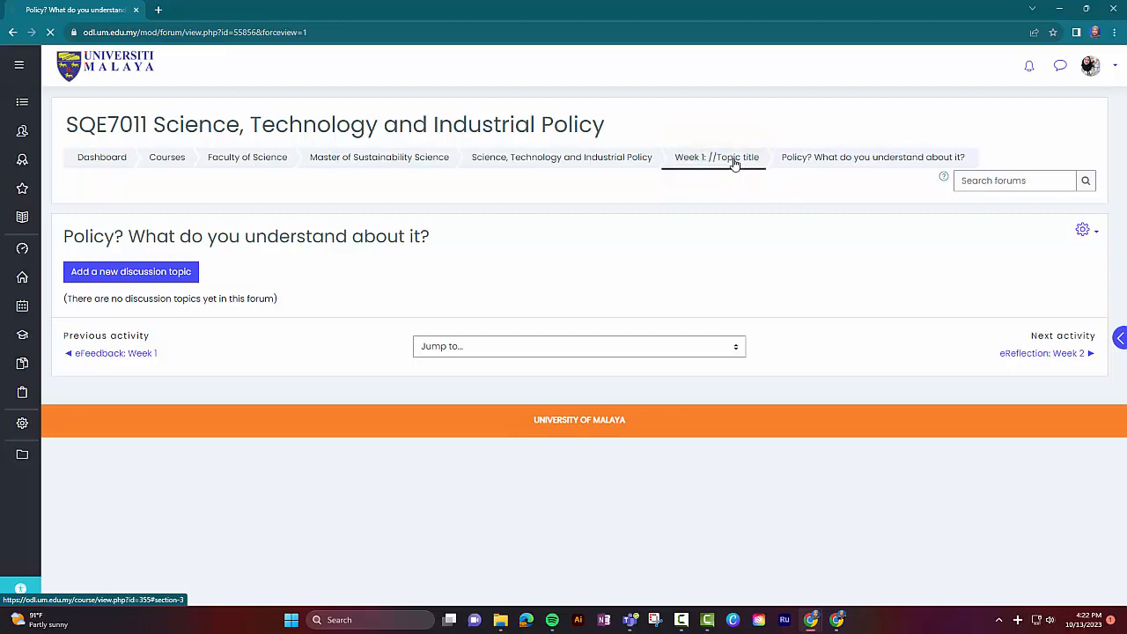
Step: Move the new forum up to sit directly beneath the Week 1 welcome label
scroll(711, 359, down, 4)
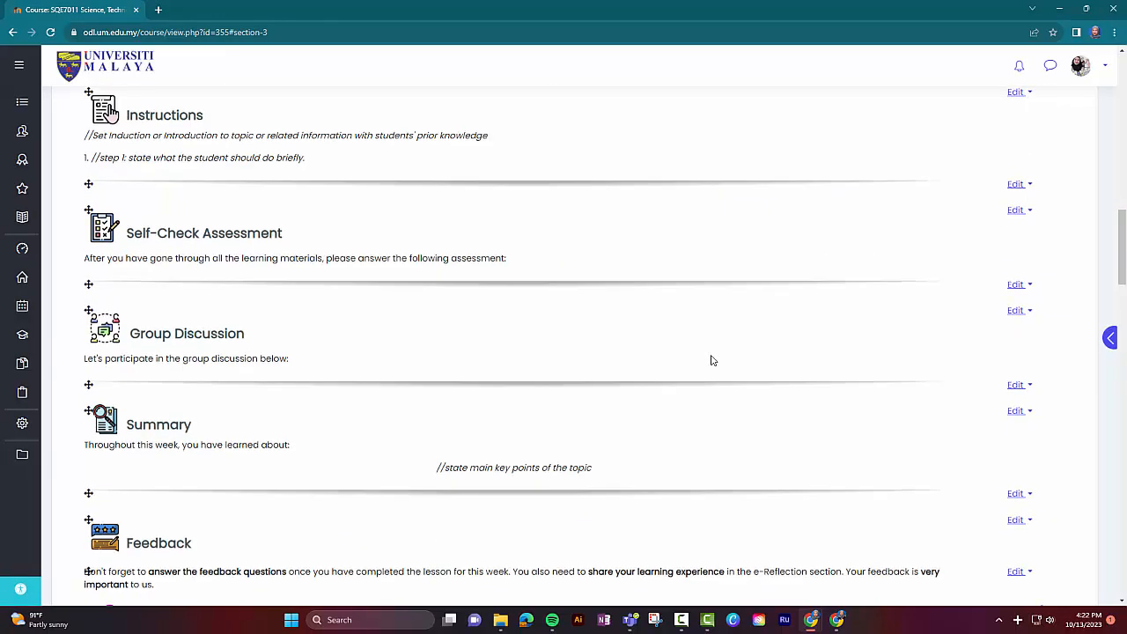
scroll(711, 359, down, 3)
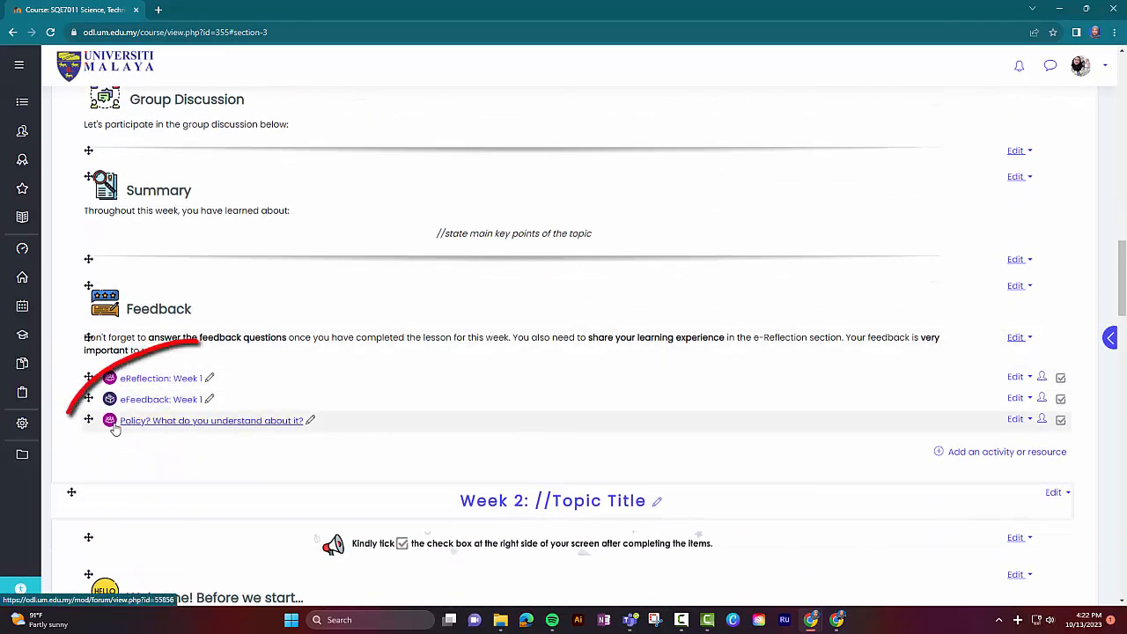
mouse_move(88, 420)
mouse_down()
mouse_move(91, 352)
mouse_move(92, 554)
mouse_move(88, 220)
mouse_up()
scroll(92, 370, up, 6)
scroll(402, 216, up, 1)
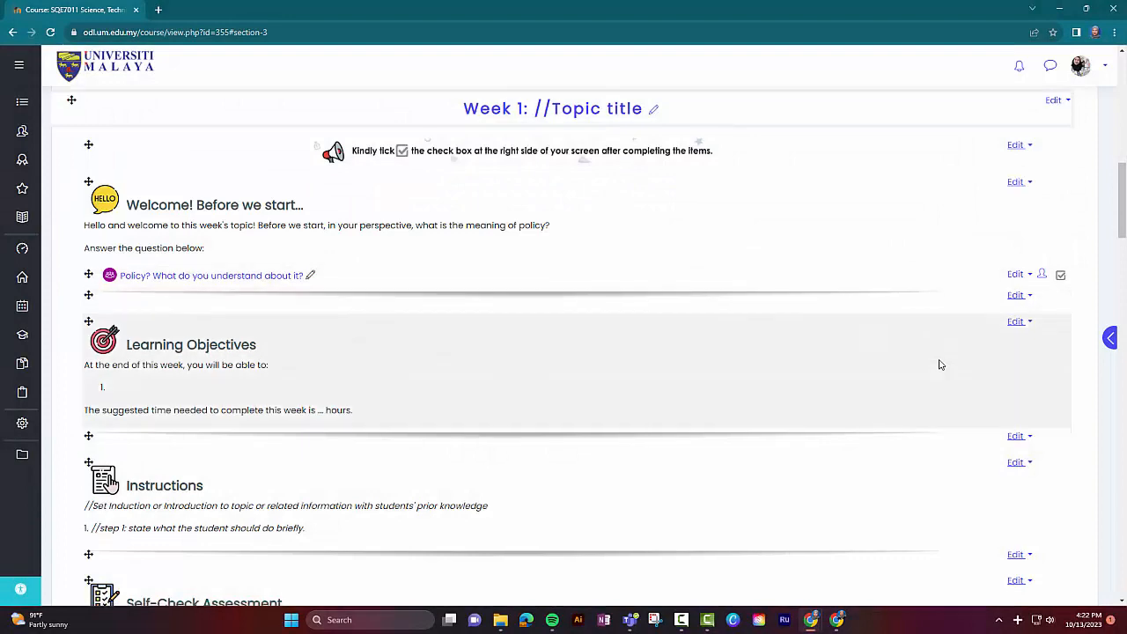
Step: Add a new topic section at the end of the course
scroll(939, 361, down, 5)
scroll(938, 364, down, 20)
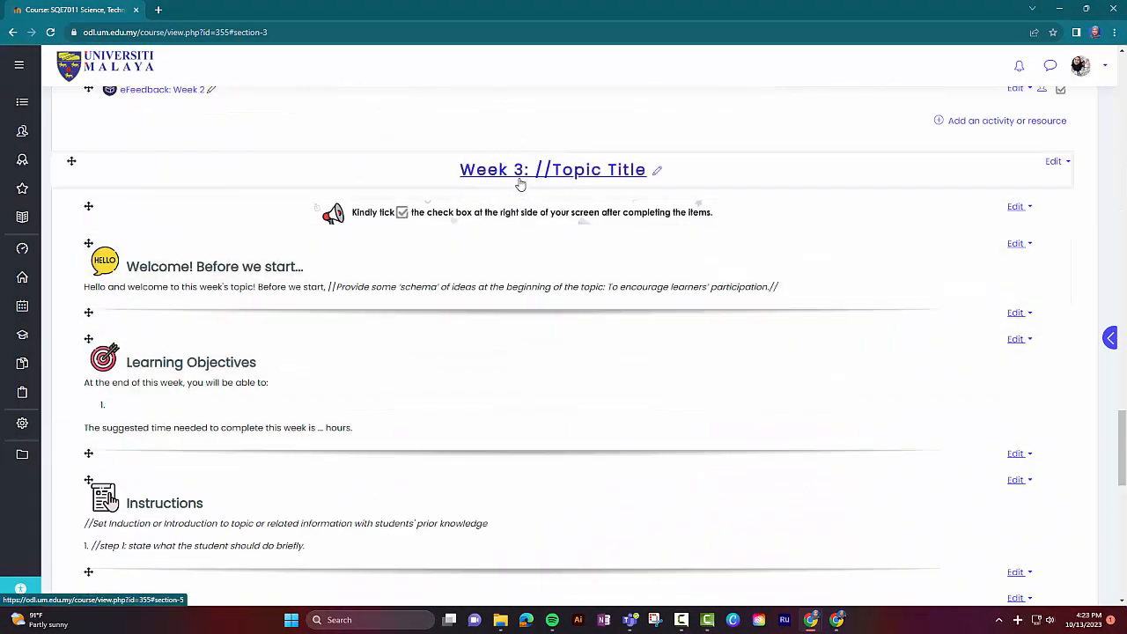
scroll(896, 428, down, 10)
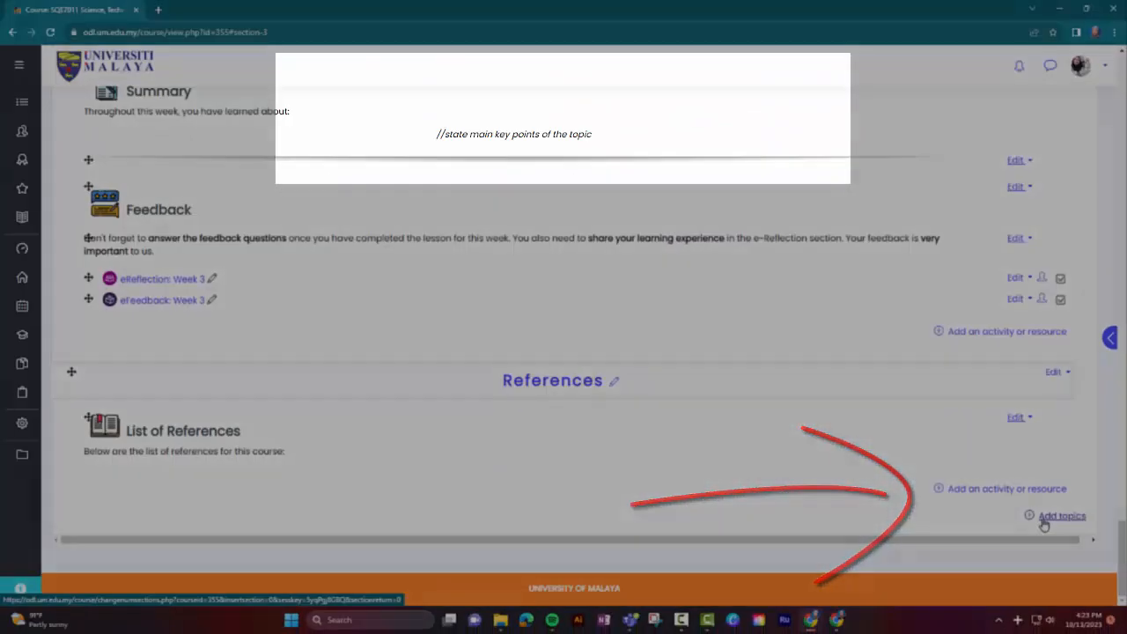
click(969, 515)
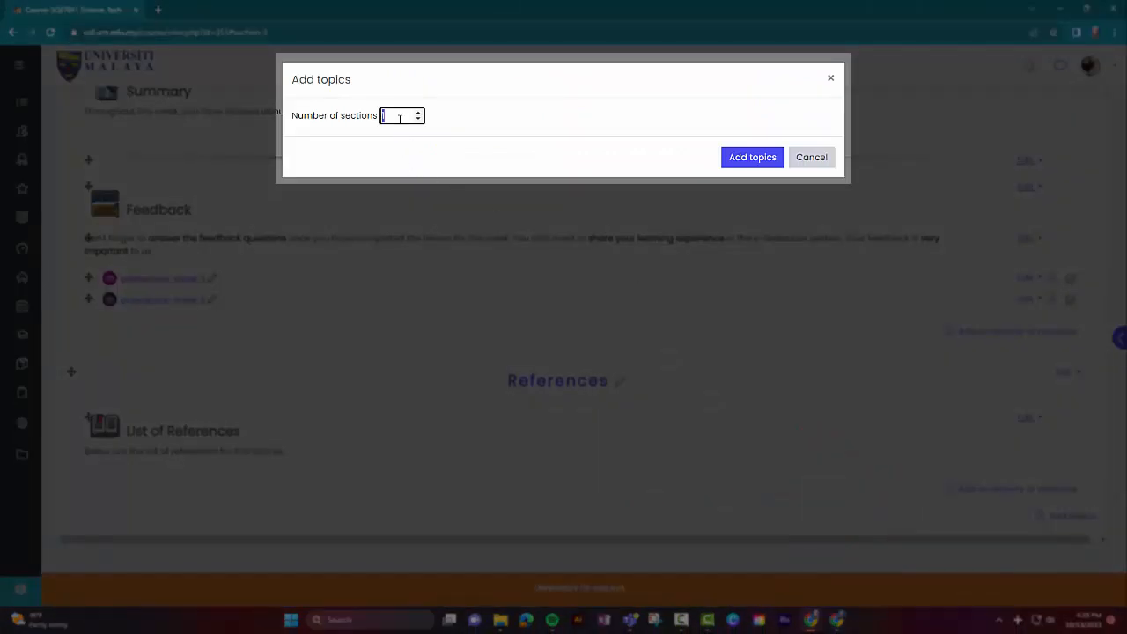
click(741, 158)
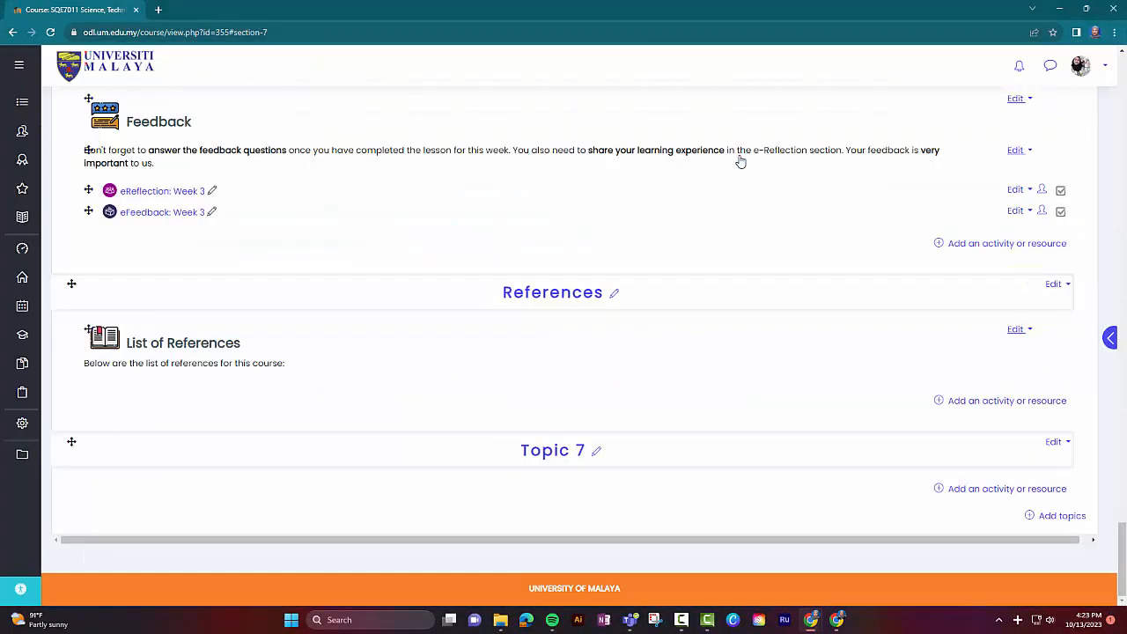
Step: Rename the new section to 'Week 4: //Topic//'
click(571, 456)
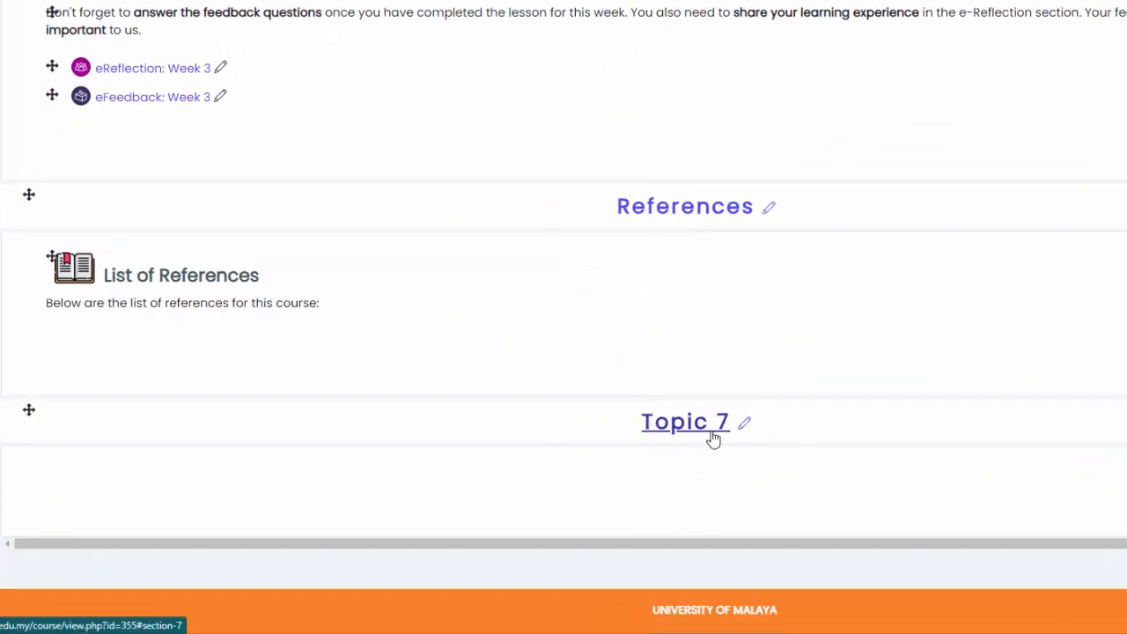
click(744, 426)
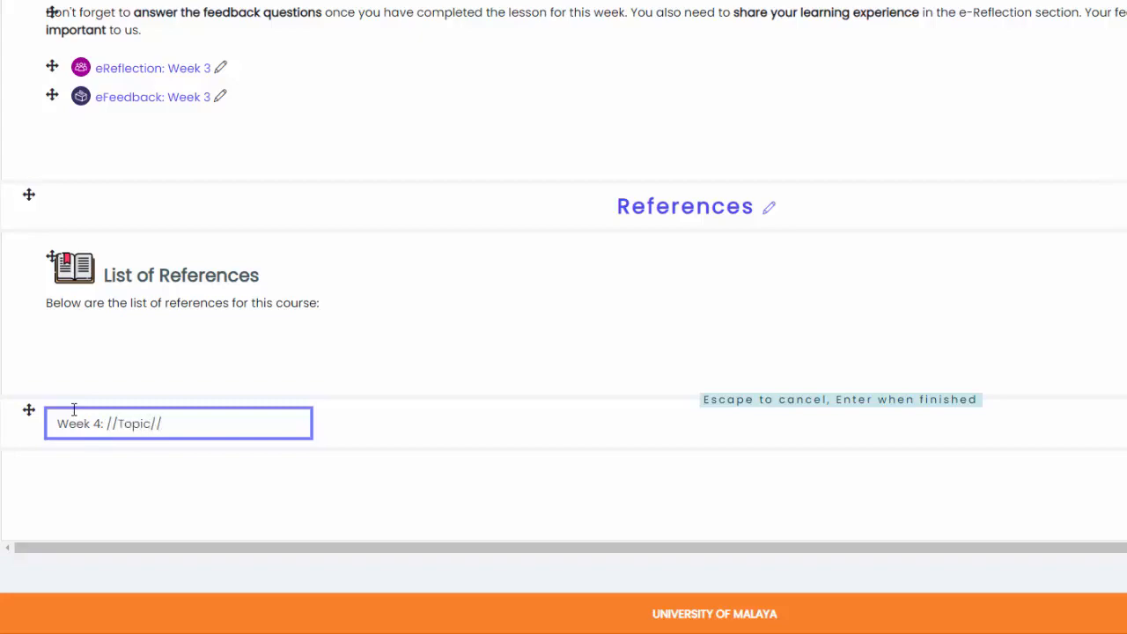
key(Return)
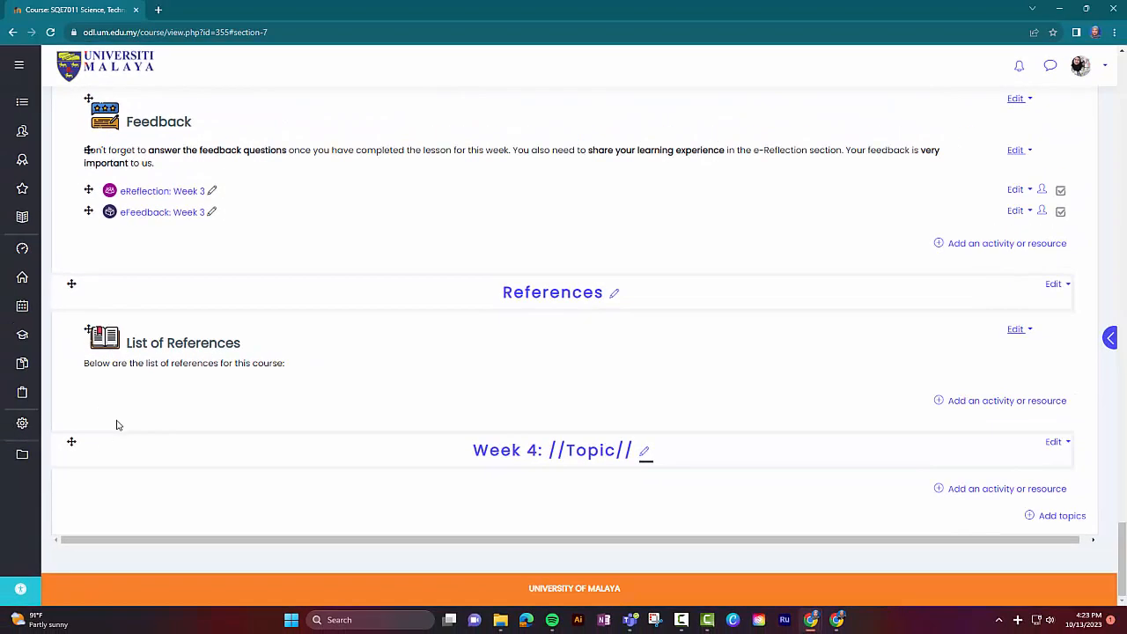
Step: Move the Week 4 section above the References section
click(68, 445)
drag(69, 440, 75, 290)
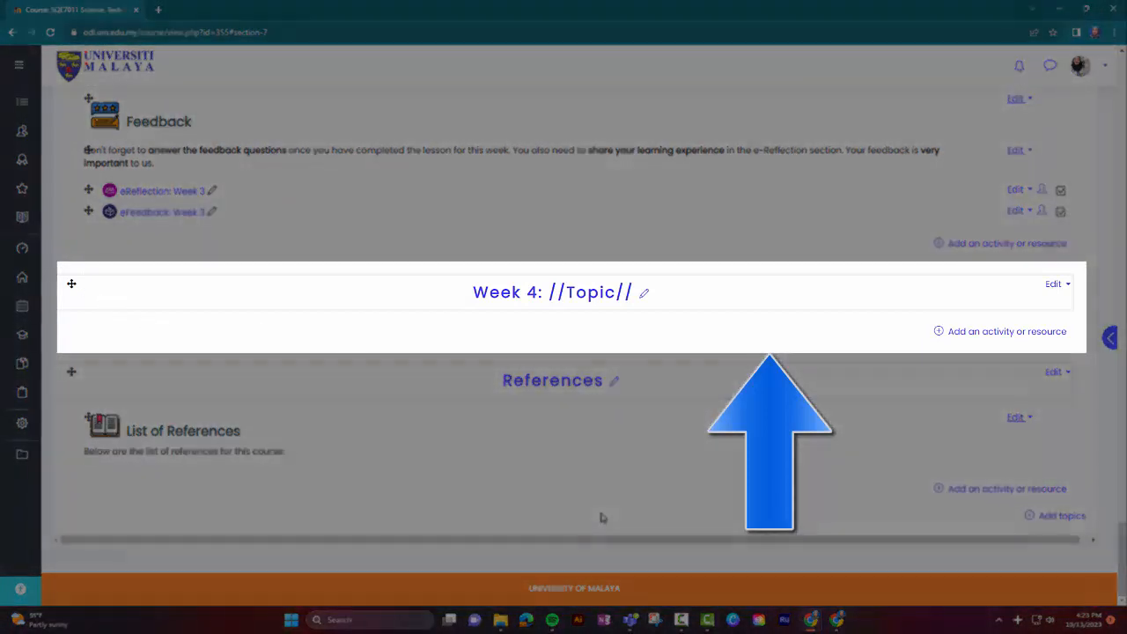
Step: Duplicate the Week 3 'Welcome! Before we start...' label
scroll(752, 478, up, 10)
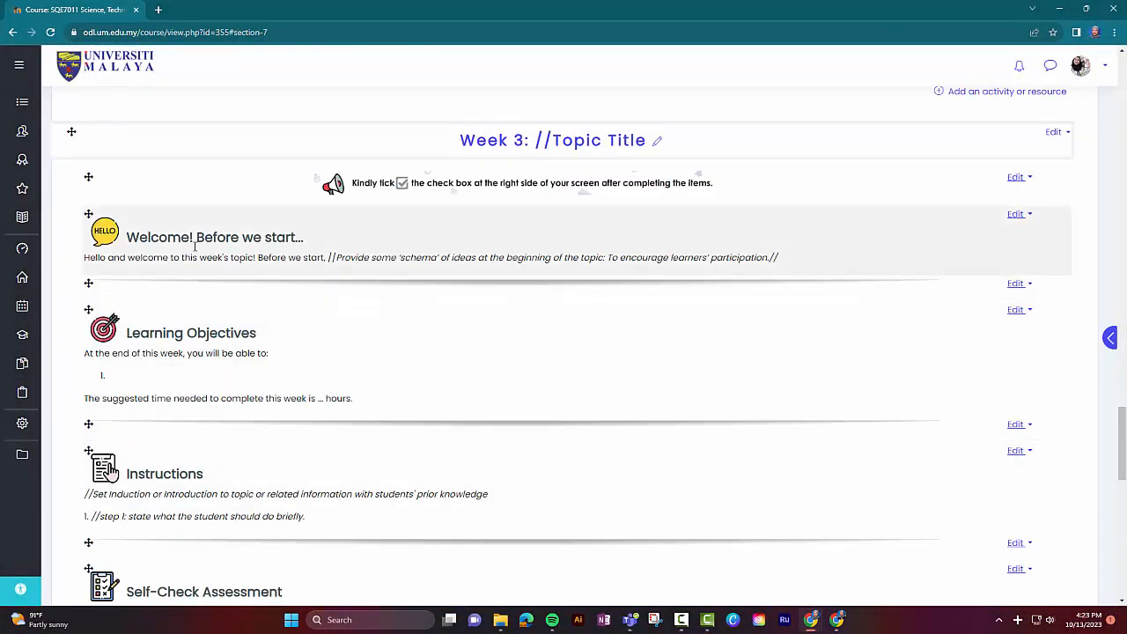
key(ctrl)
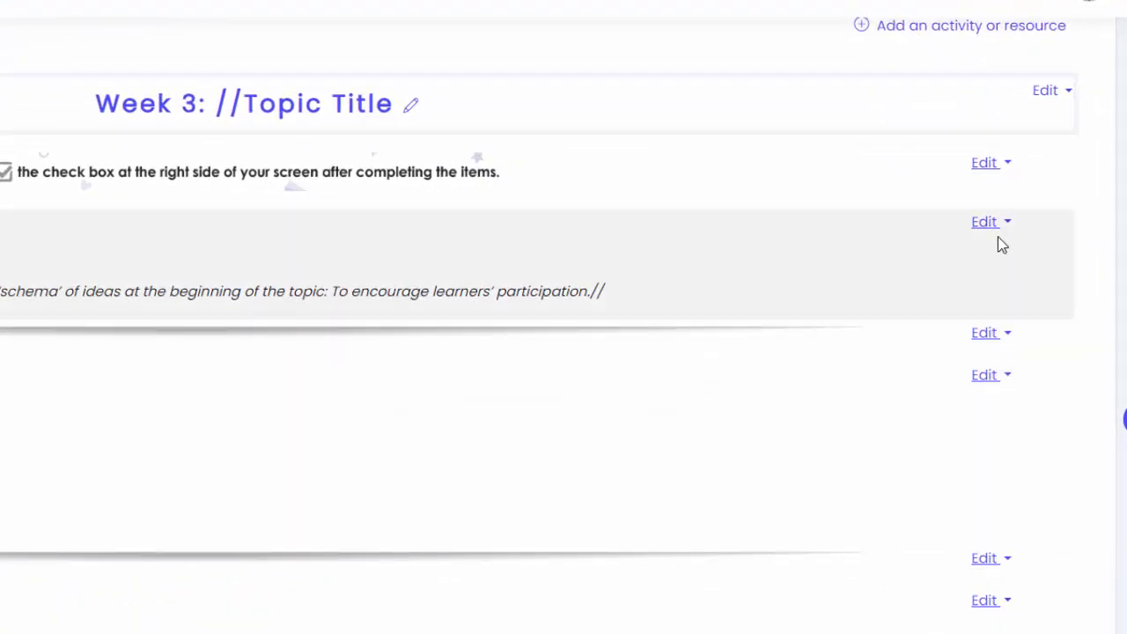
key(ctrl)
click(987, 227)
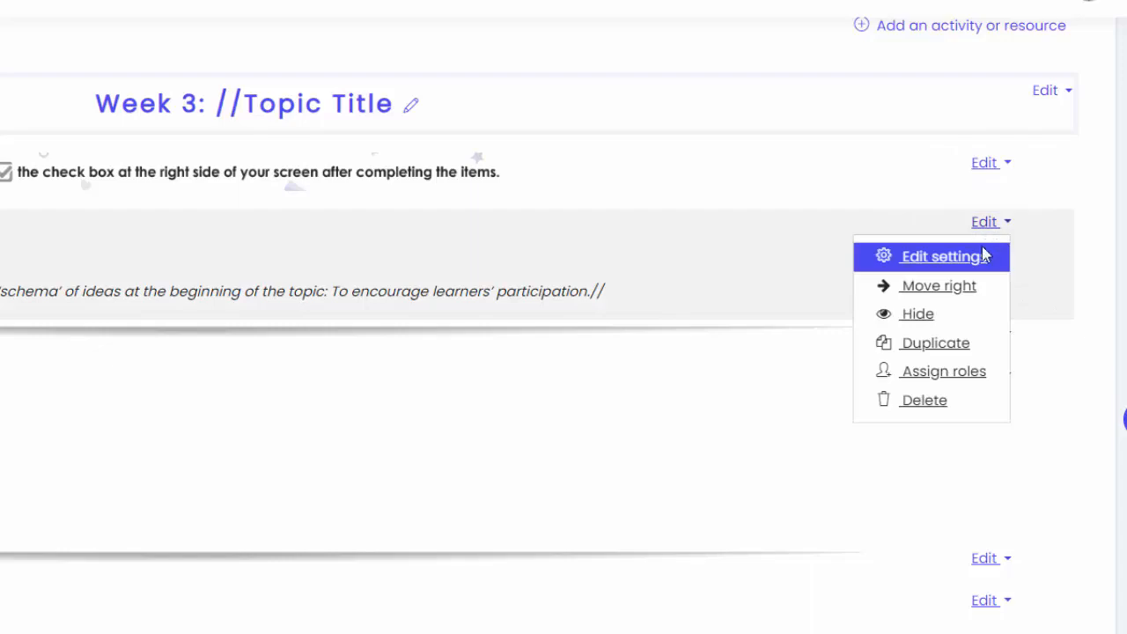
click(948, 331)
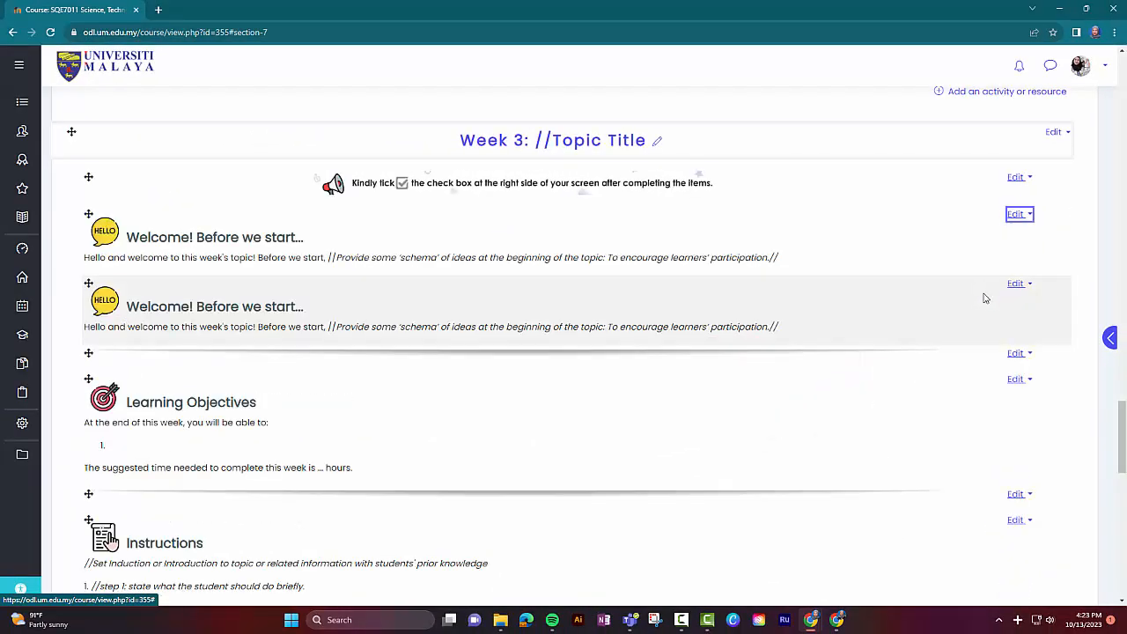
Step: Move the duplicated welcome label into the Week 4 section
scroll(92, 351, down, 10)
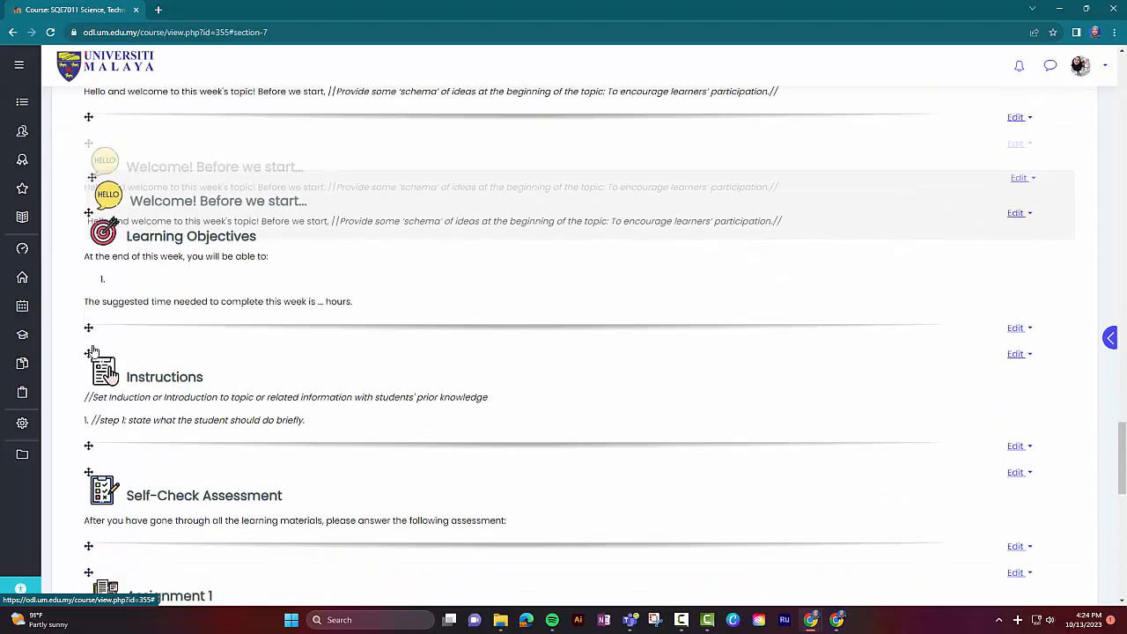
scroll(92, 351, down, 3)
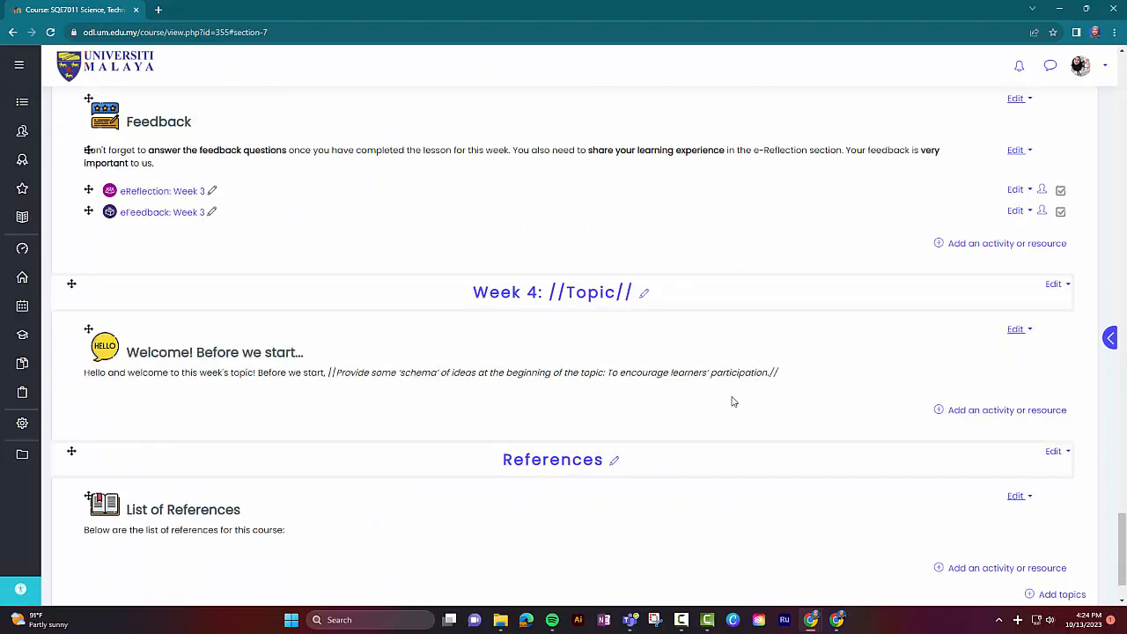
Step: Duplicate the Week 3 'Learning Objectives' label and move the copy into the Week 4 section
scroll(862, 473, up, 9)
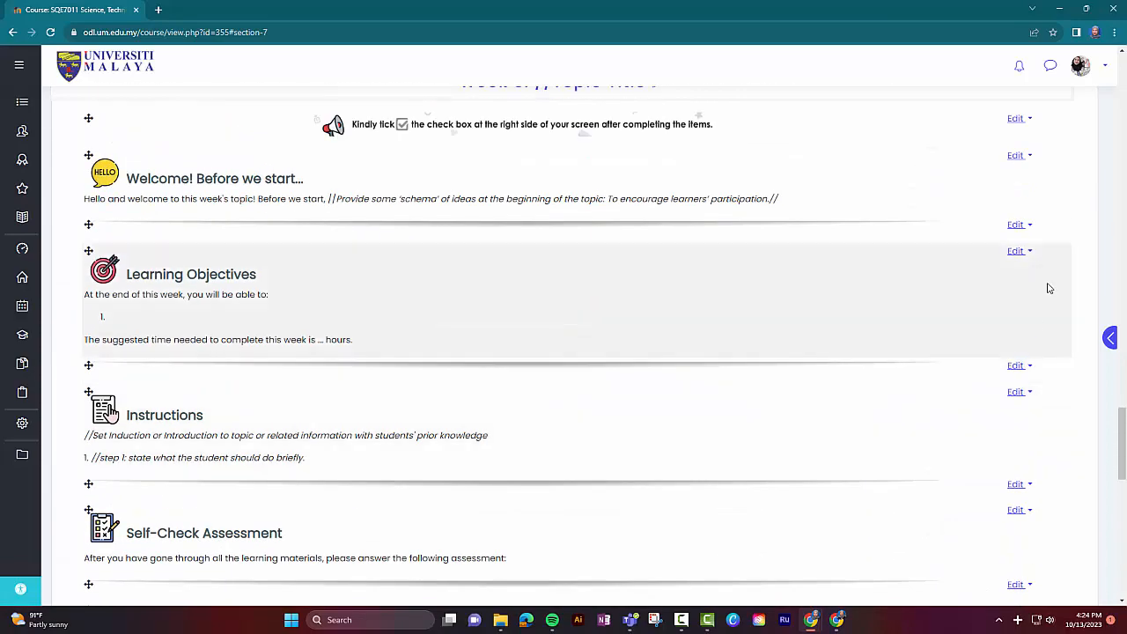
click(1018, 252)
click(984, 326)
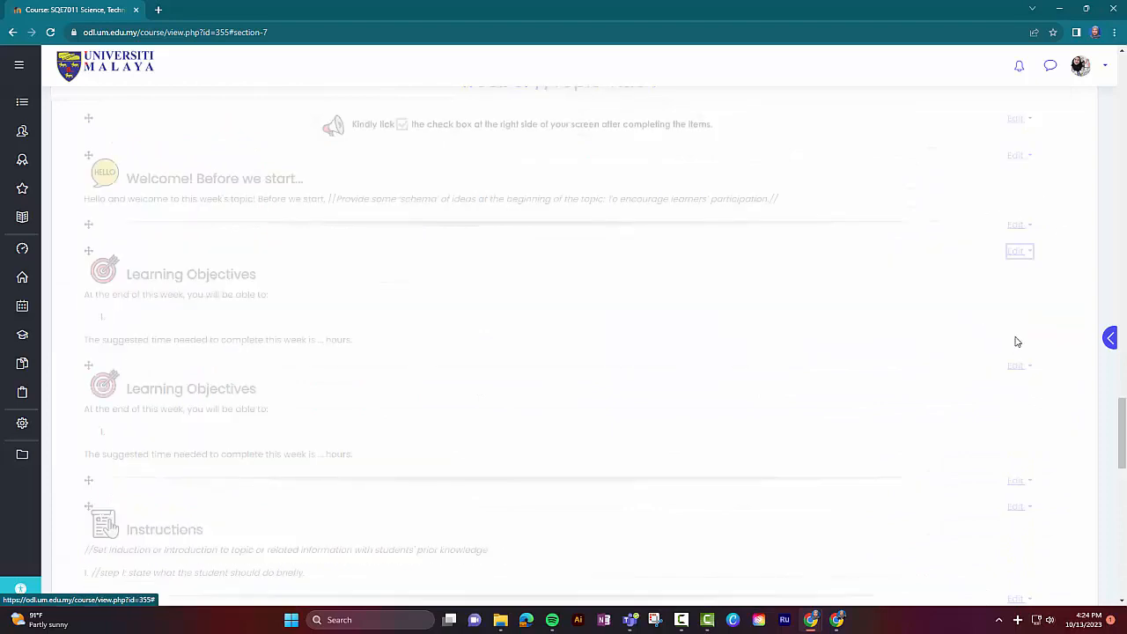
drag(89, 366, 130, 425)
scroll(529, 419, up, 4)
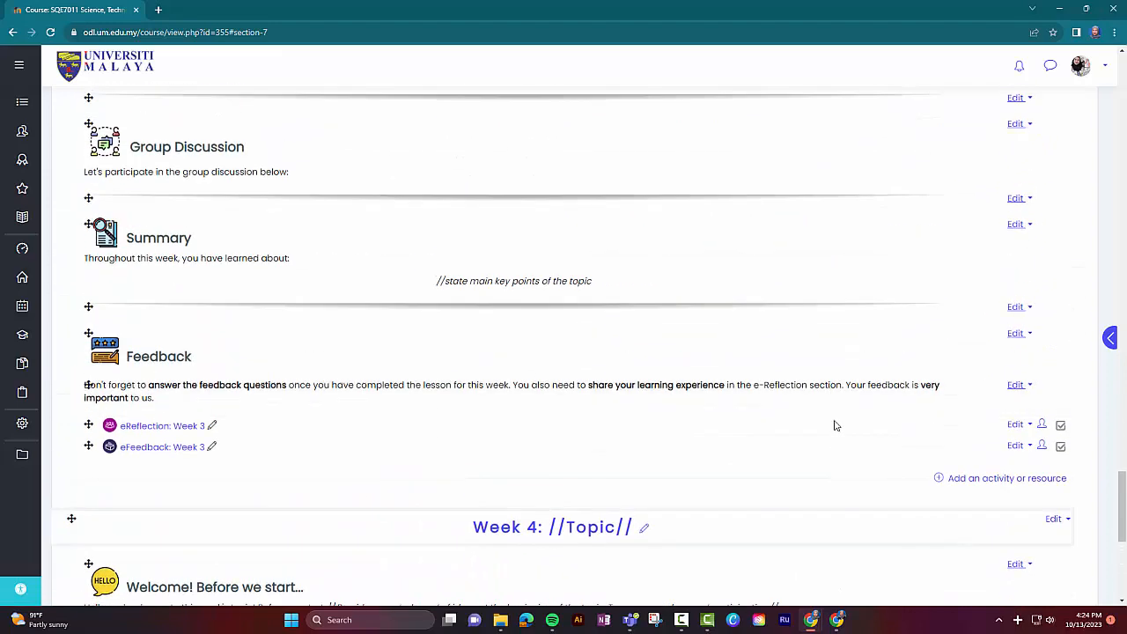
Step: Duplicate the divider line above the Week 3 Feedback label and move the copy into Week 4 below the welcome label
click(1018, 308)
click(986, 378)
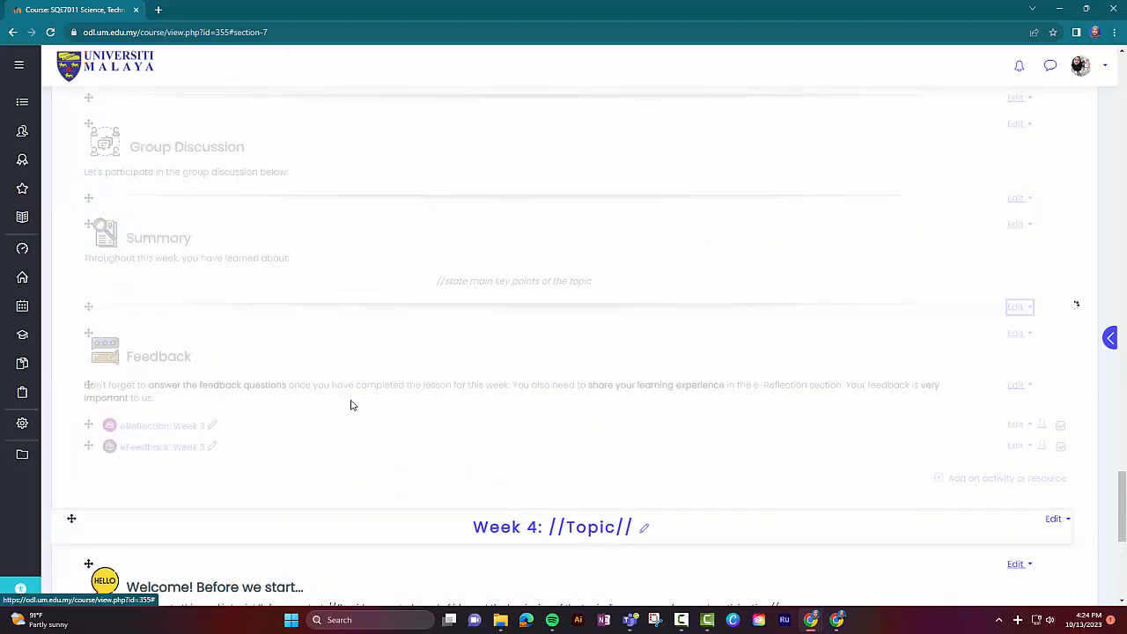
scroll(93, 378, down, 5)
drag(89, 336, 95, 373)
scroll(424, 432, up, 1)
scroll(423, 432, down, 4)
scroll(423, 432, up, 2)
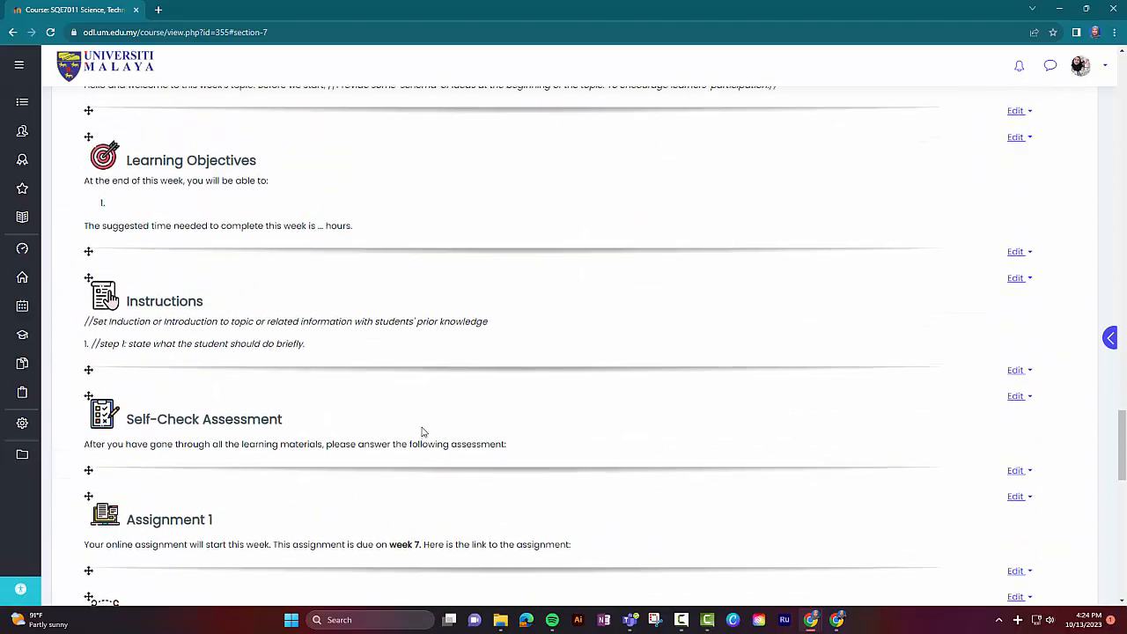
Step: Duplicate the Week 3 'Instructions' label and move the copy into Week 4 below 'Learning Objectives'
click(1016, 280)
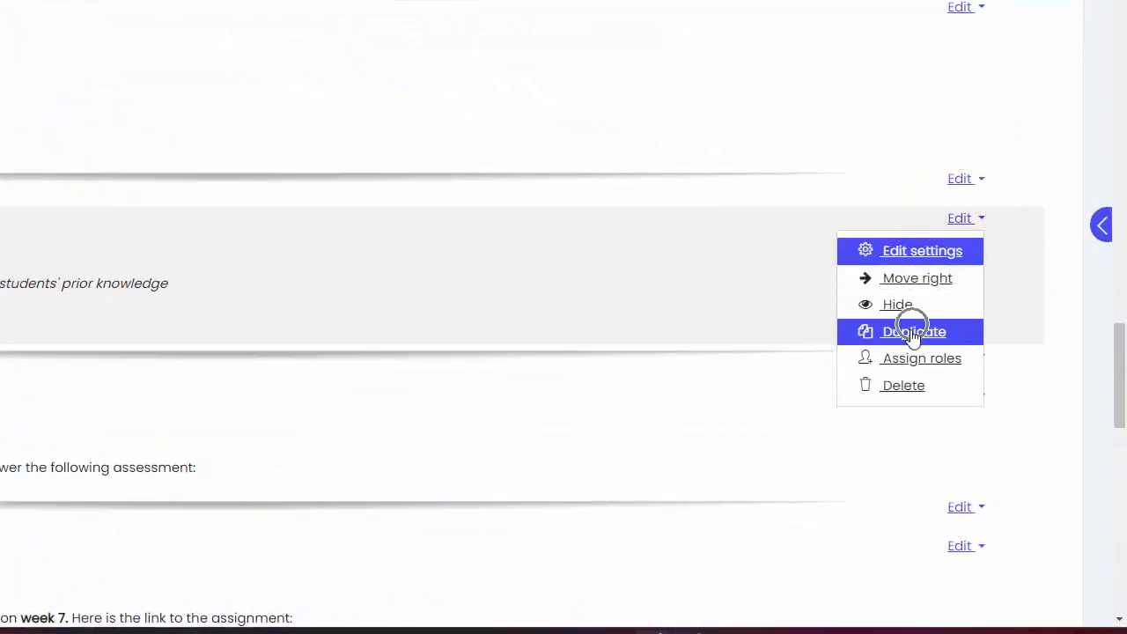
click(914, 326)
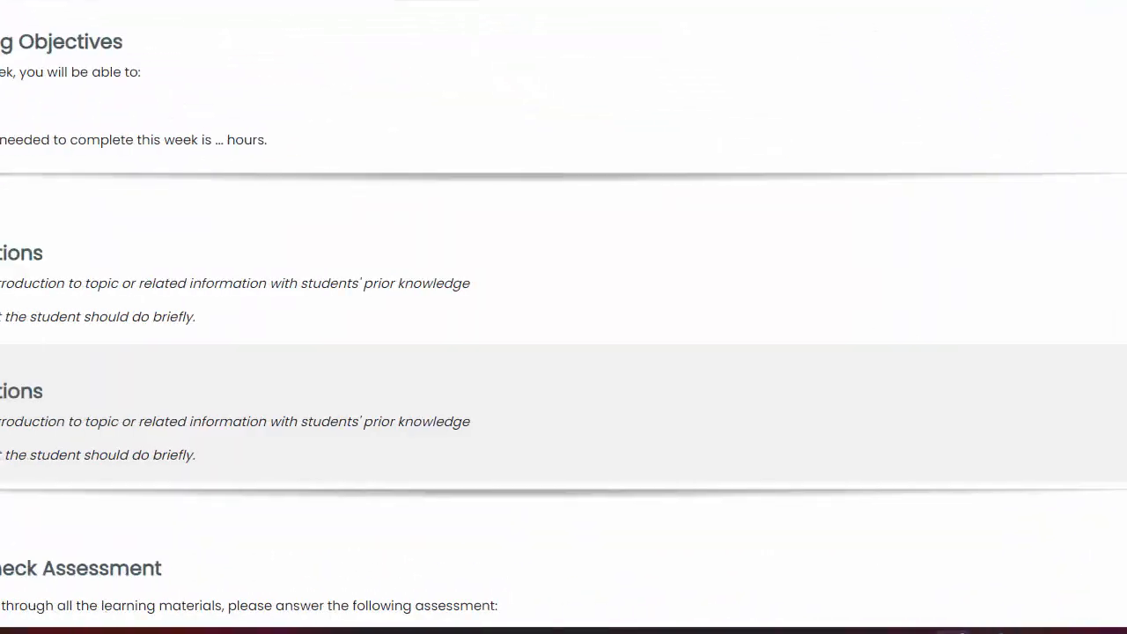
drag(52, 356, 53, 437)
scroll(76, 463, down, 12)
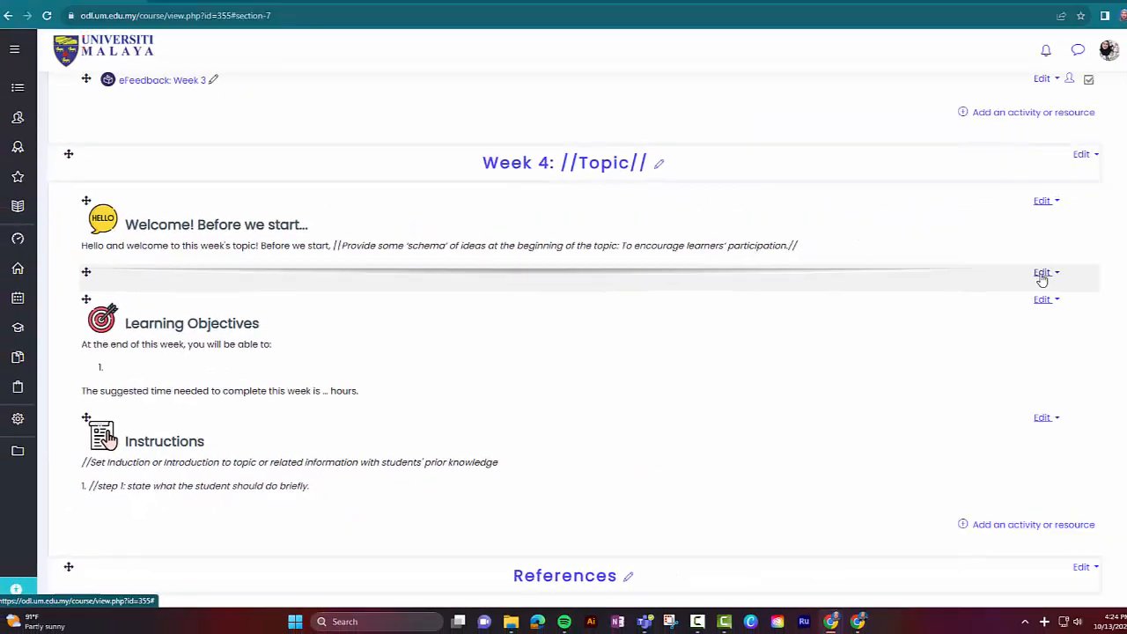
Step: Duplicate the Week 4 divider line and place the copy between 'Learning Objectives' and 'Instructions'
click(1017, 280)
click(984, 355)
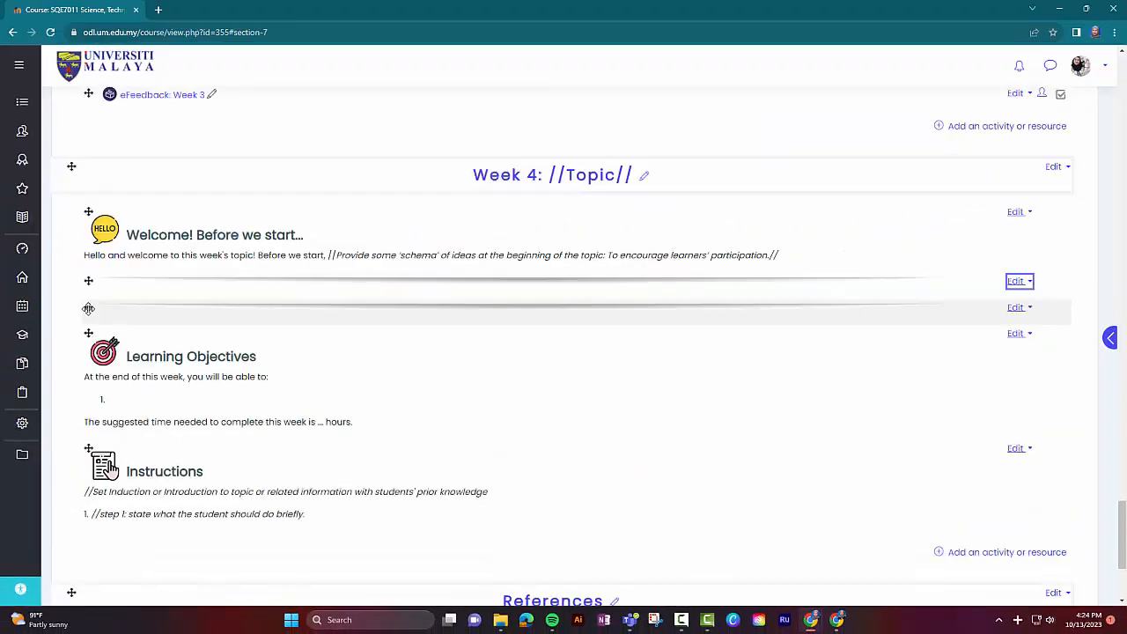
scroll(750, 456, down, 1)
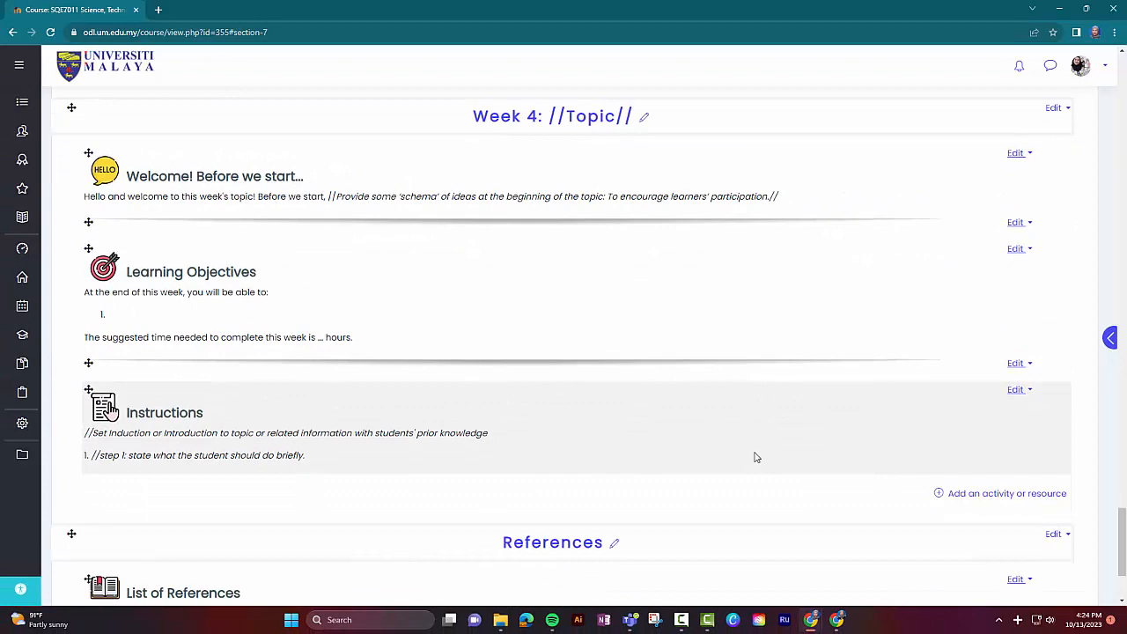
scroll(755, 457, down, 1)
scroll(795, 483, down, 1)
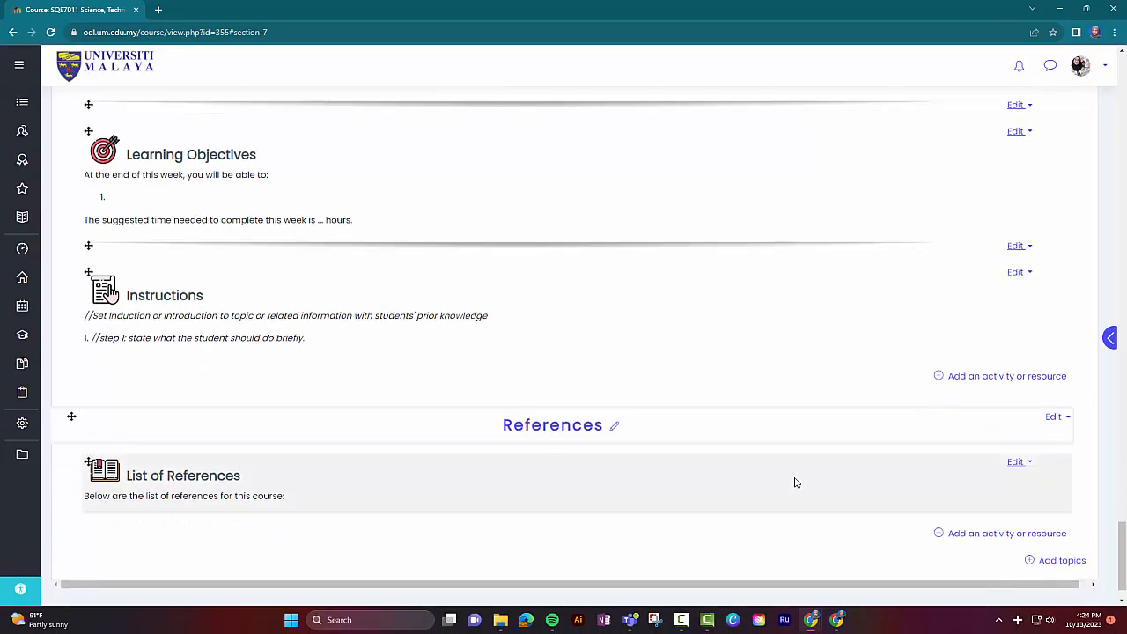